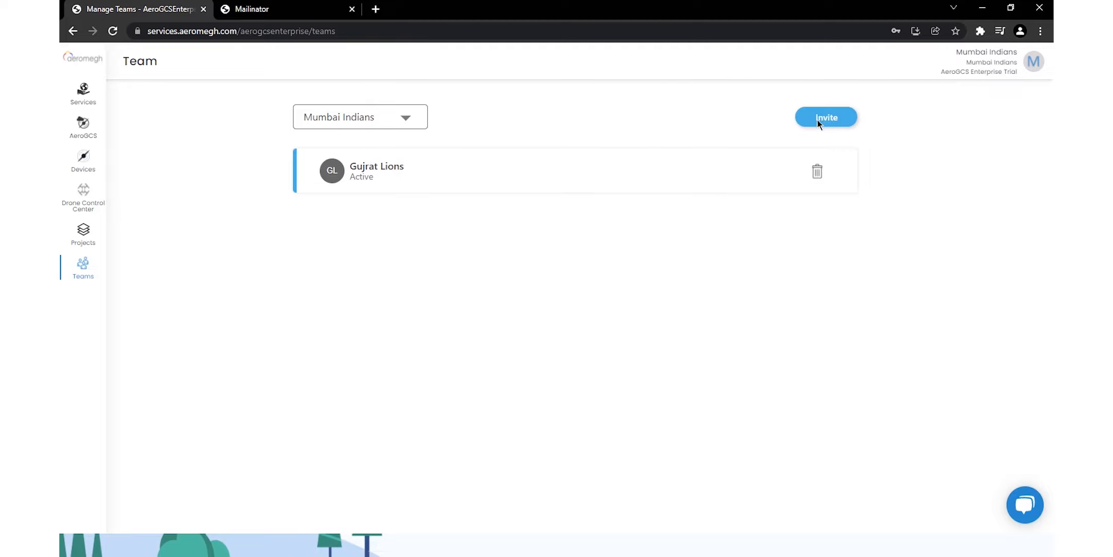
# Invite the Chennai Kings e-mail address to the Mumbai Indians team.
pyautogui.click(821, 123)
pyautogui.click(618, 295)
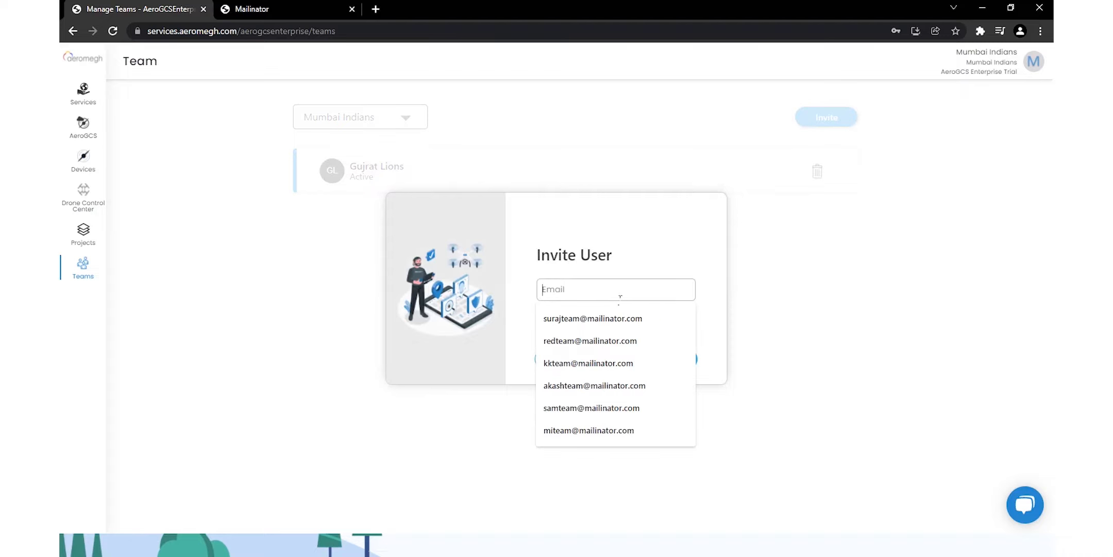
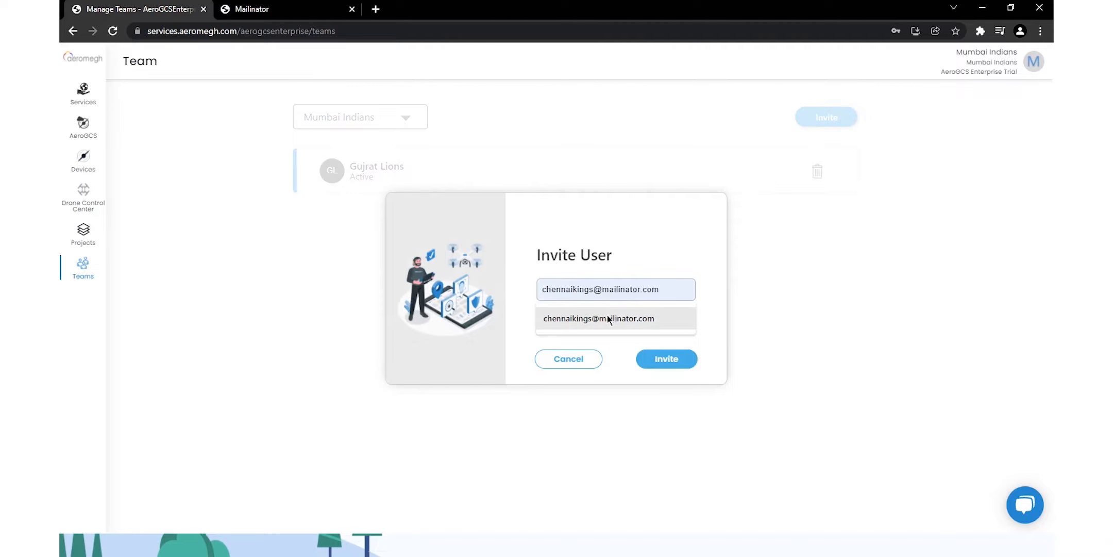
pyautogui.click(607, 317)
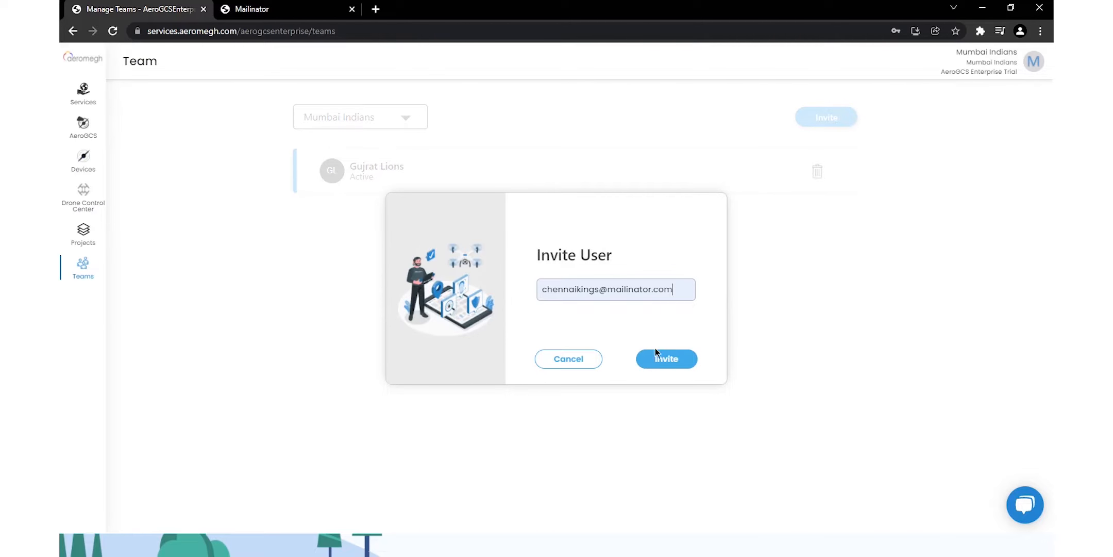
pyautogui.click(667, 360)
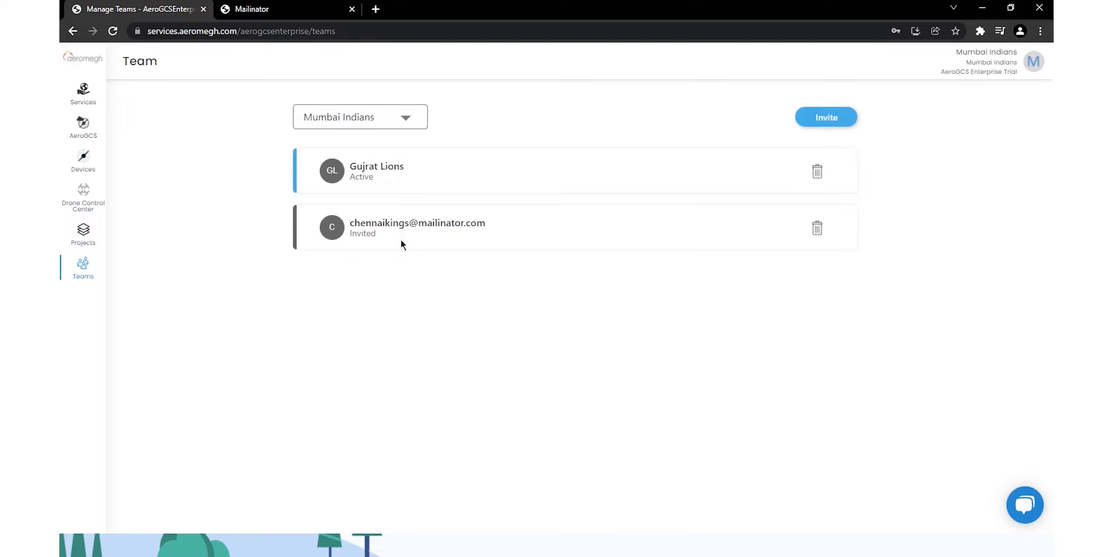
# Accept the Mumbai Indians invitation from the New Teams Invite mail in Mailinator.
pyautogui.click(287, 8)
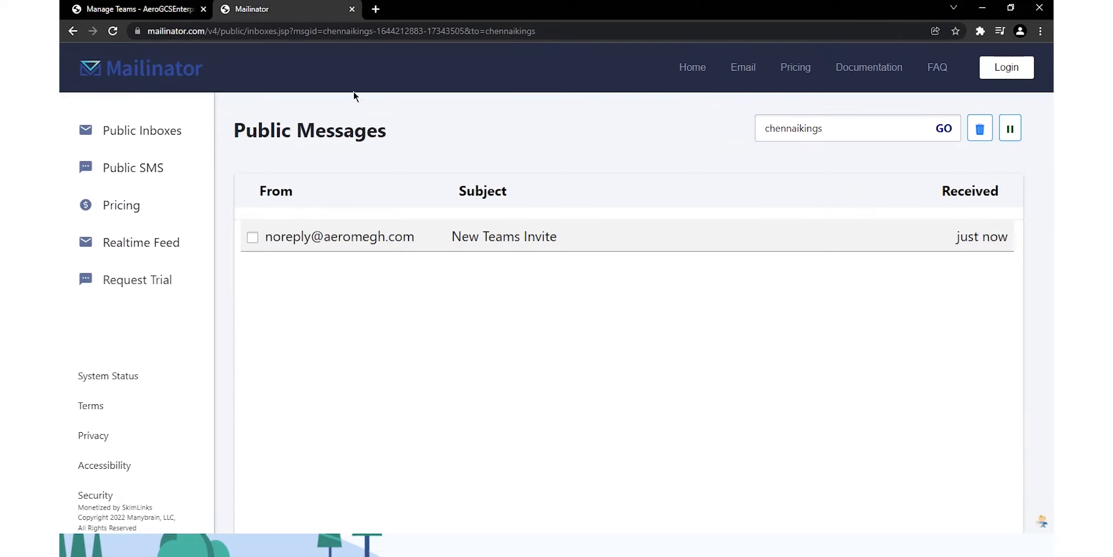
pyautogui.click(555, 240)
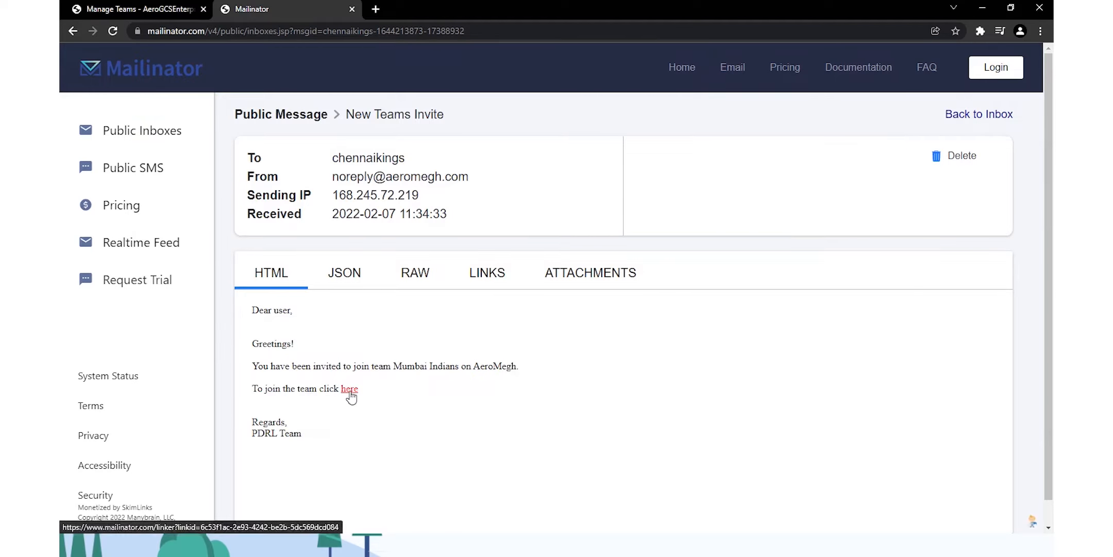
pyautogui.click(348, 389)
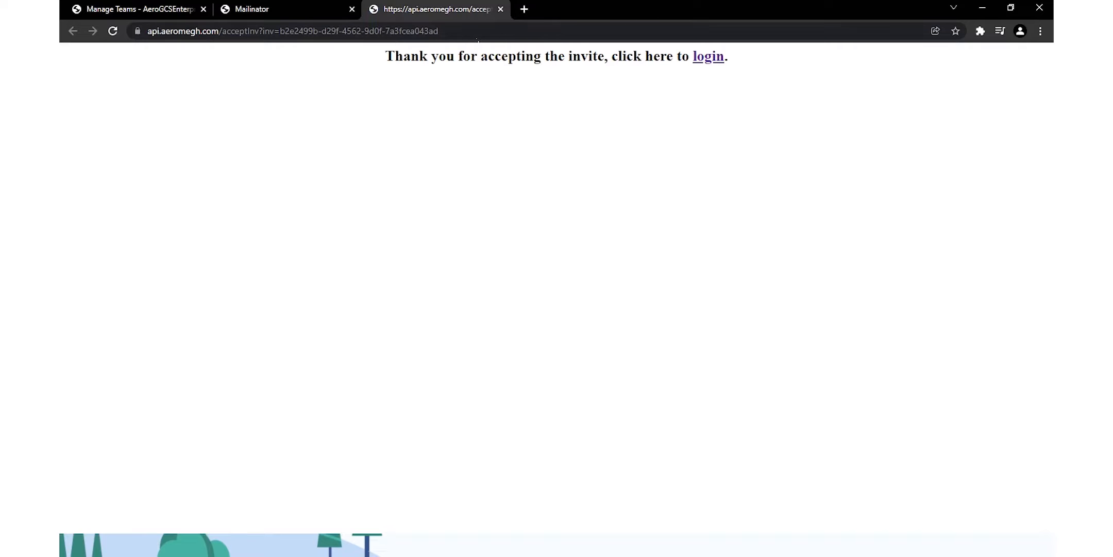
# Refresh the team list so Chennai Kings shows Active, and minimize the browser.
pyautogui.click(501, 9)
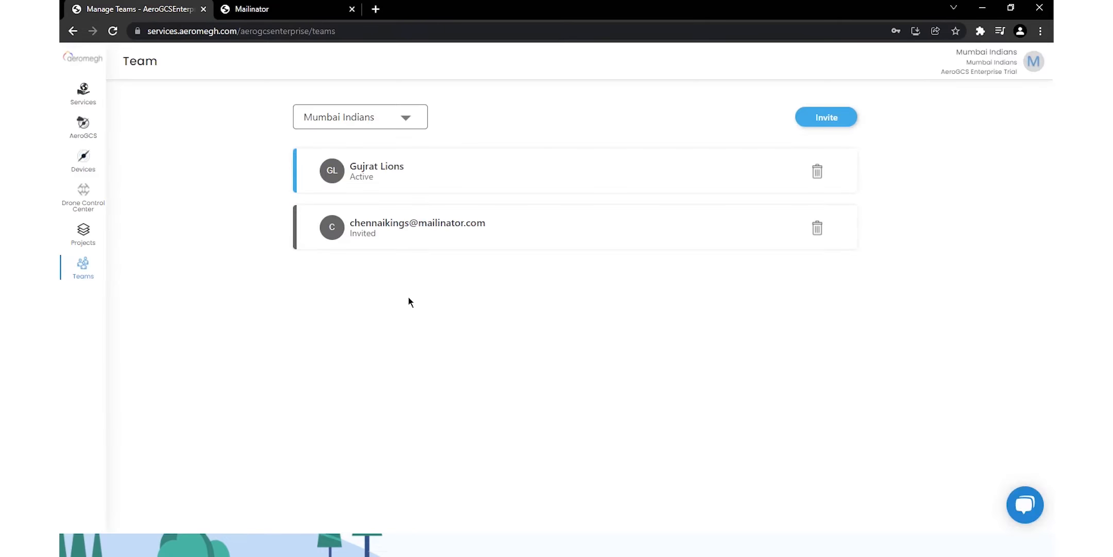
pyautogui.press('F5')
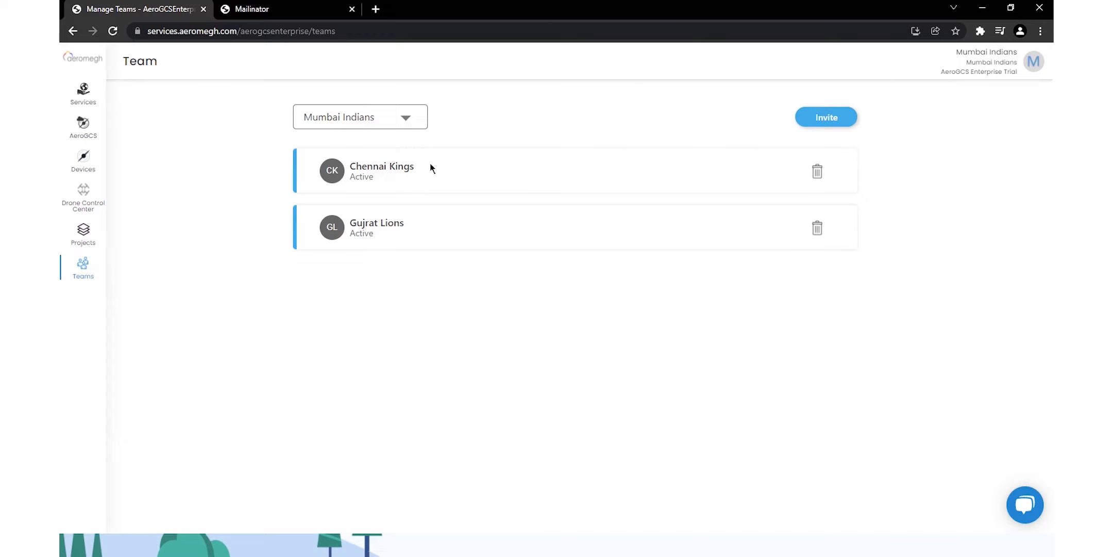
pyautogui.click(981, 8)
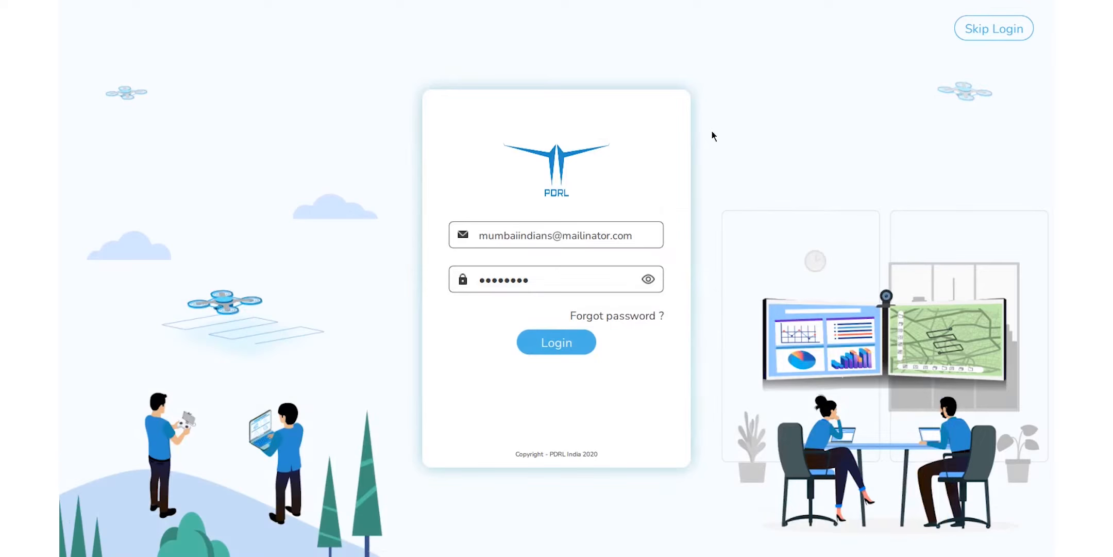
# Log in as Mumbai Indians and connect to the drone over TCP on port 5763.
pyautogui.click(555, 343)
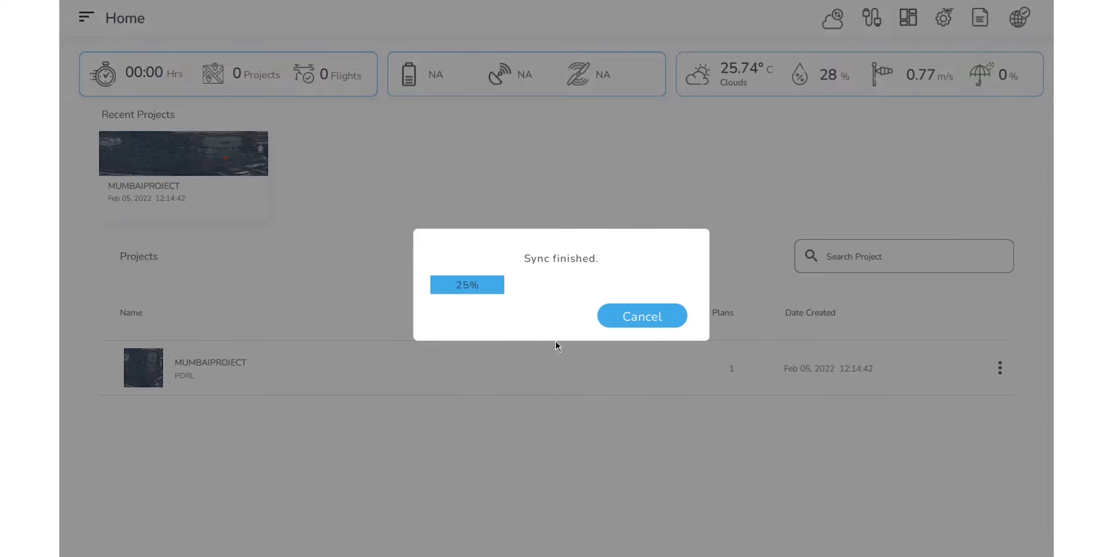
pyautogui.click(650, 314)
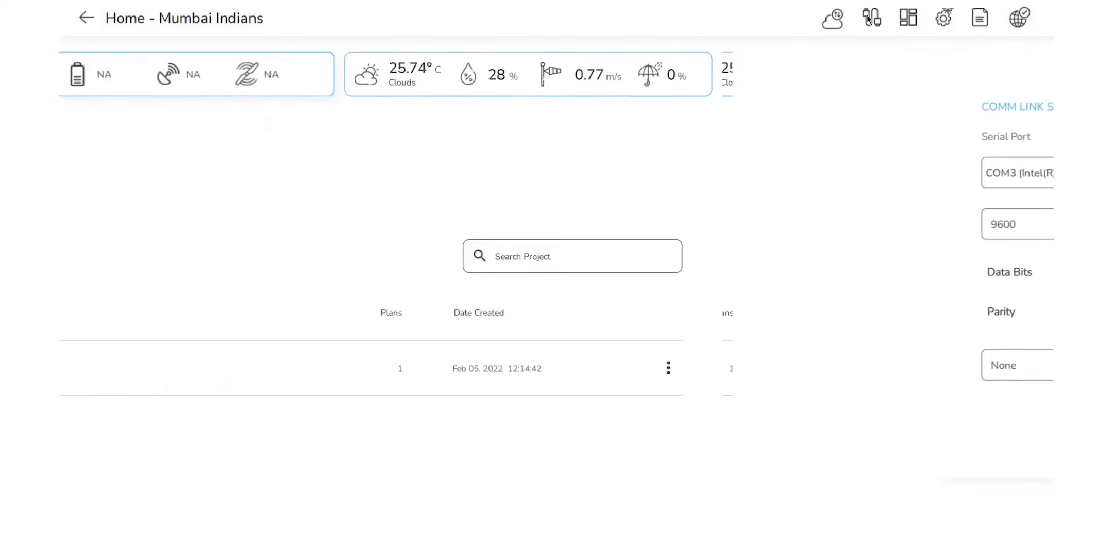
pyautogui.click(533, 106)
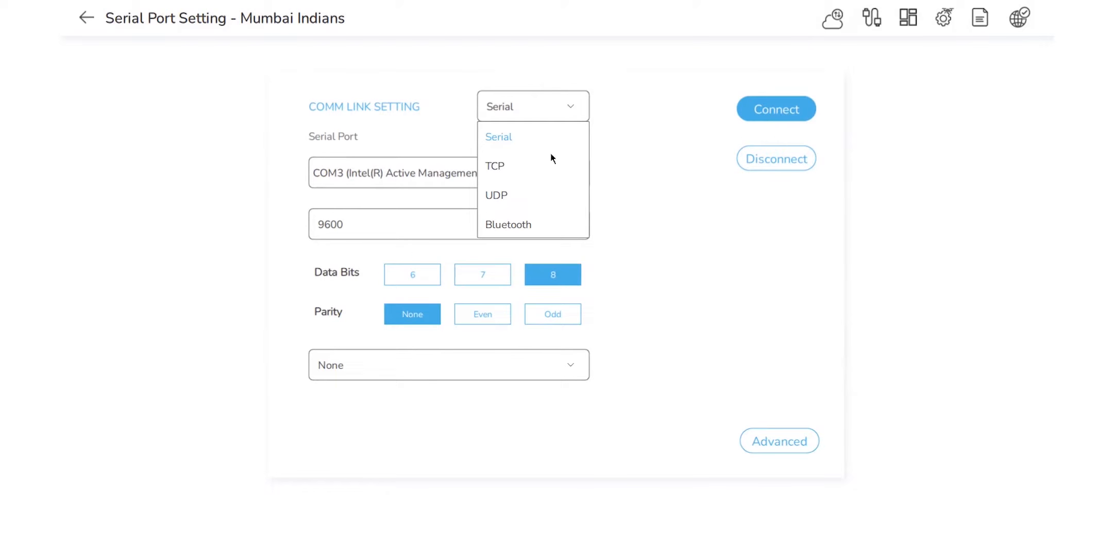
pyautogui.click(546, 163)
pyautogui.click(435, 238)
pyautogui.press('BackSpace')
pyautogui.press('BackSpace')
pyautogui.press('BackSpace')
pyautogui.press('BackSpace')
pyautogui.press('BackSpace')
pyautogui.write('6')
pyautogui.press('BackSpace')
pyautogui.write('5763')
pyautogui.click(767, 114)
pyautogui.click(619, 316)
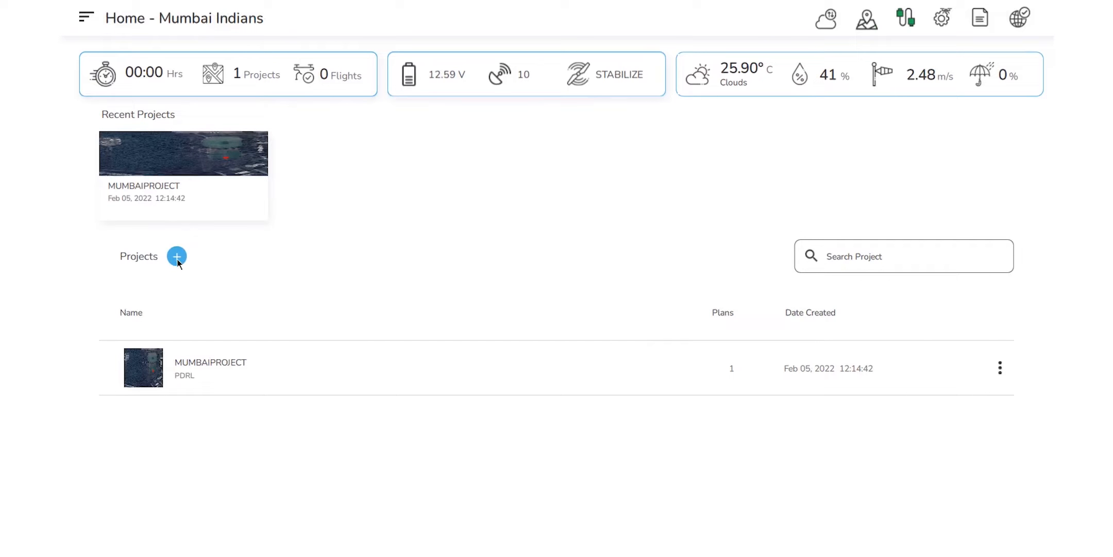
# Enter a new project named PUNEPROJECT with client PDRL and plan SURVEY2.
pyautogui.click(177, 259)
pyautogui.click(505, 172)
pyautogui.write('TES')
pyautogui.press('BackSpace')
pyautogui.press('BackSpace')
pyautogui.press('BackSpace')
pyautogui.write('PUNEPROJECT')
pyautogui.click(450, 237)
pyautogui.write('PDRL')
pyautogui.click(405, 294)
pyautogui.write('SURVEY2')
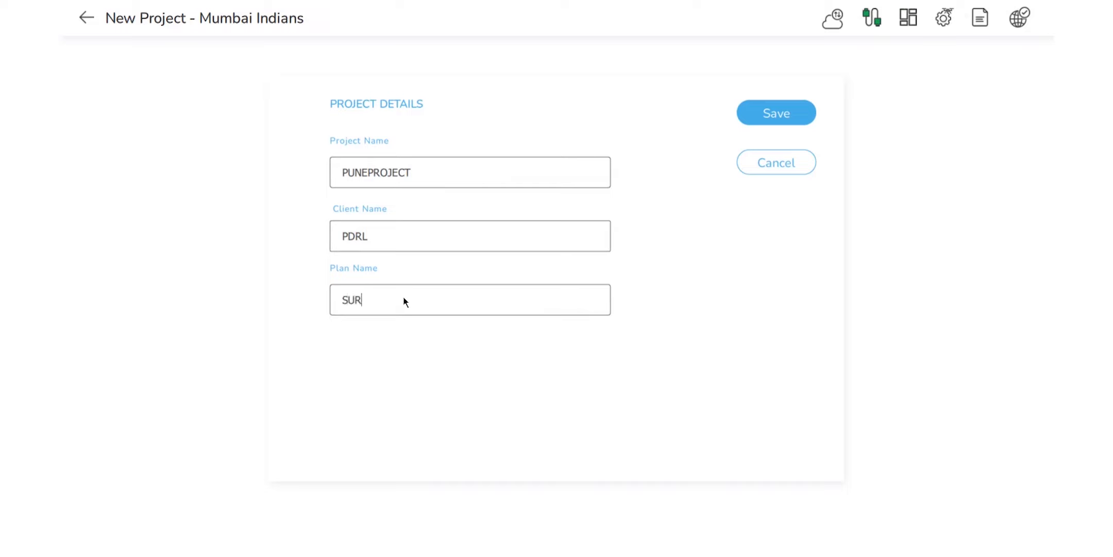
# Save the project, accept the map location, and choose the Survey flight type.
pyautogui.click(775, 117)
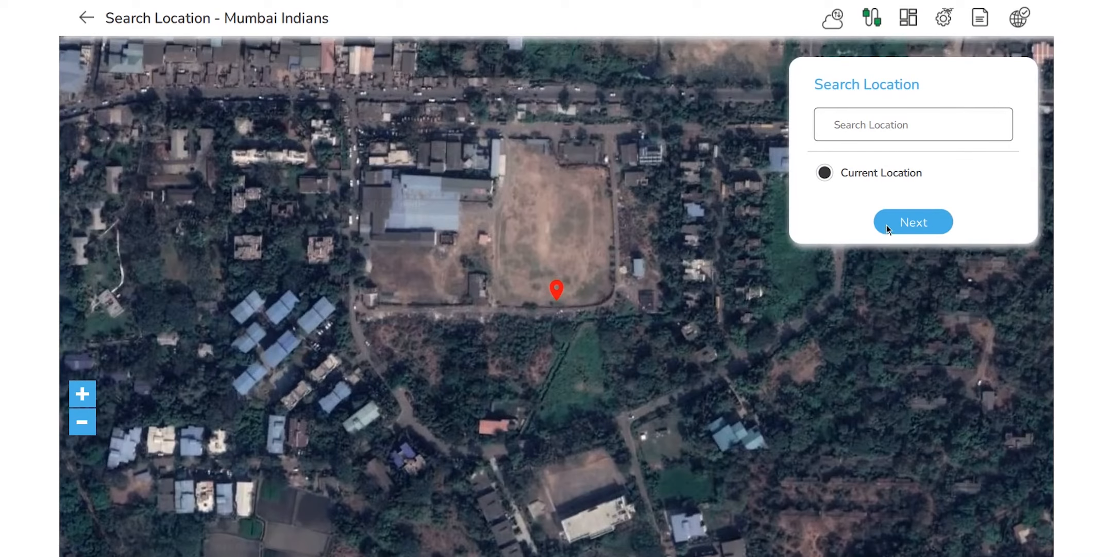
pyautogui.click(886, 224)
pyautogui.click(583, 204)
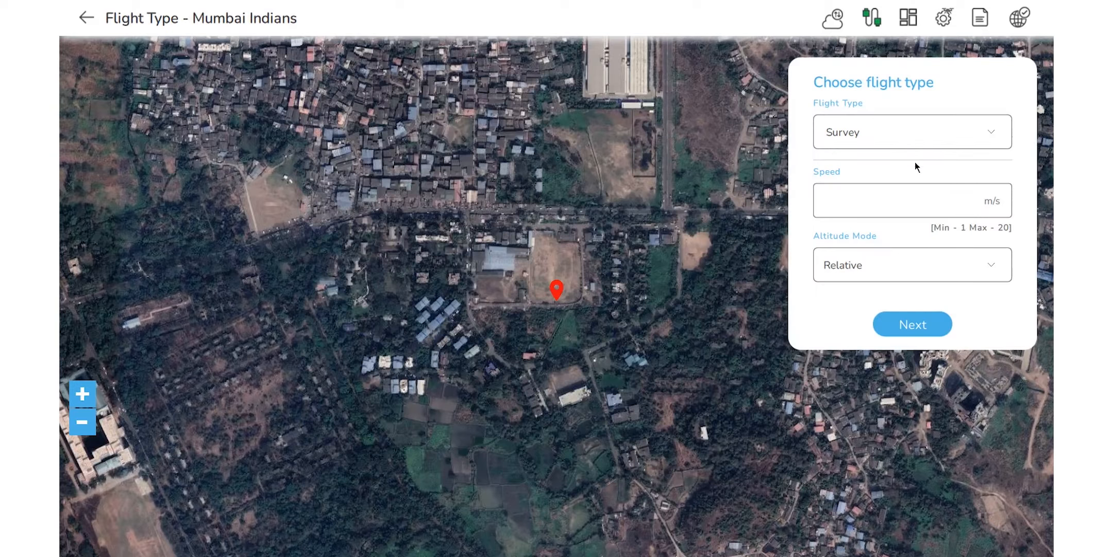
# Fit the survey polygon's corners onto the open field's corners.
pyautogui.click(878, 204)
pyautogui.click(912, 324)
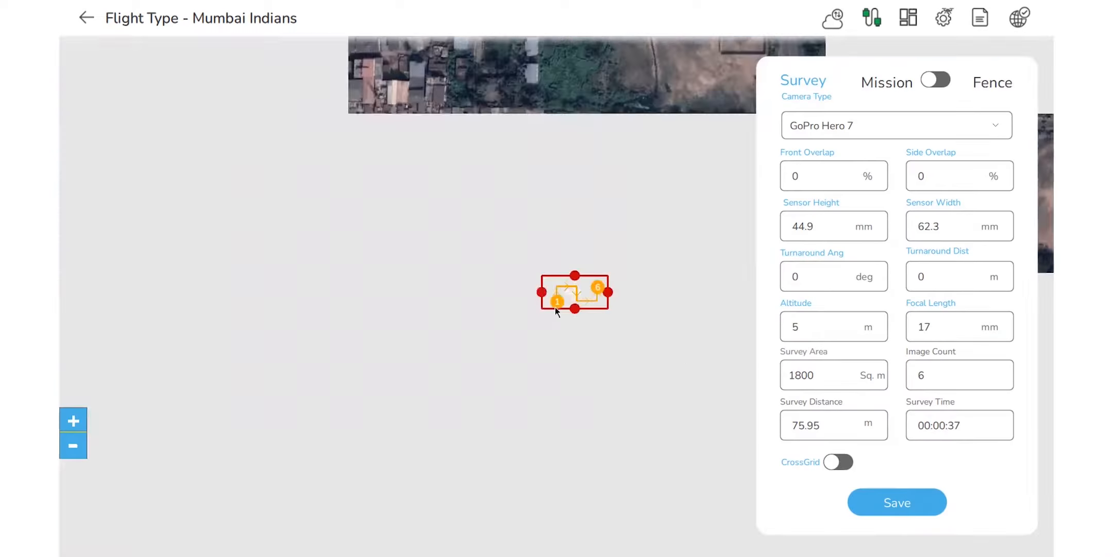
pyautogui.moveTo(648, 251); pyautogui.dragTo(645, 91)
pyautogui.moveTo(519, 251); pyautogui.dragTo(488, 73)
pyautogui.moveTo(519, 316); pyautogui.dragTo(470, 307)
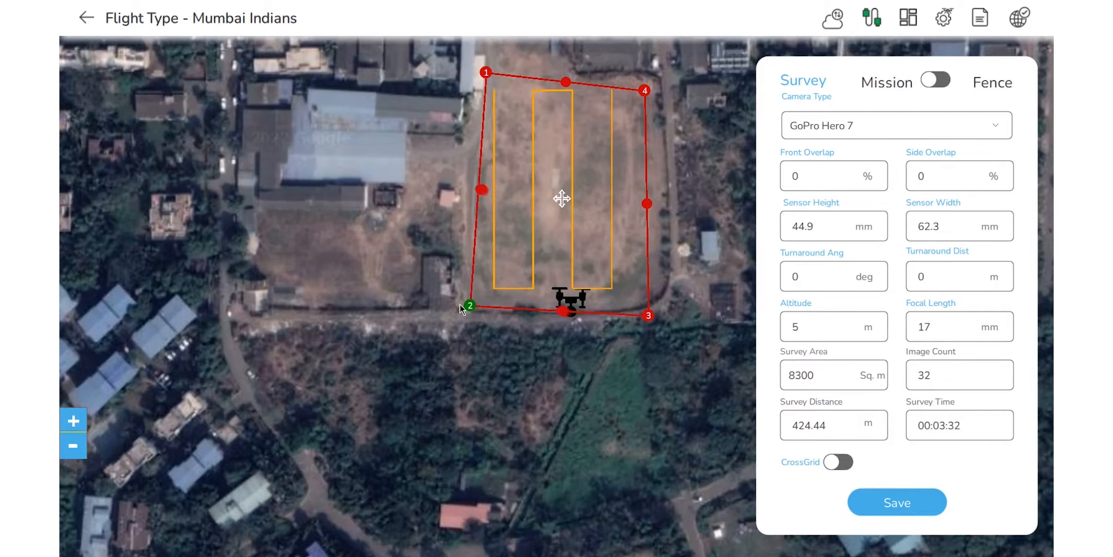
pyautogui.moveTo(488, 73); pyautogui.dragTo(486, 72)
pyautogui.moveTo(473, 107); pyautogui.dragTo(472, 186)
pyautogui.moveTo(487, 152); pyautogui.dragTo(479, 177)
pyautogui.moveTo(645, 170); pyautogui.dragTo(651, 172)
pyautogui.moveTo(649, 395); pyautogui.dragTo(655, 385)
pyautogui.moveTo(652, 172); pyautogui.dragTo(657, 173)
pyautogui.moveTo(478, 177)
pyautogui.mouseDown()
pyautogui.moveTo(484, 169)
pyautogui.moveTo(467, 166)
pyautogui.mouseUp()
# Set front overlap 50%, side overlap 20% and altitude 9 m, then toggle Mission.
pyautogui.click(830, 178)
pyautogui.write('50')
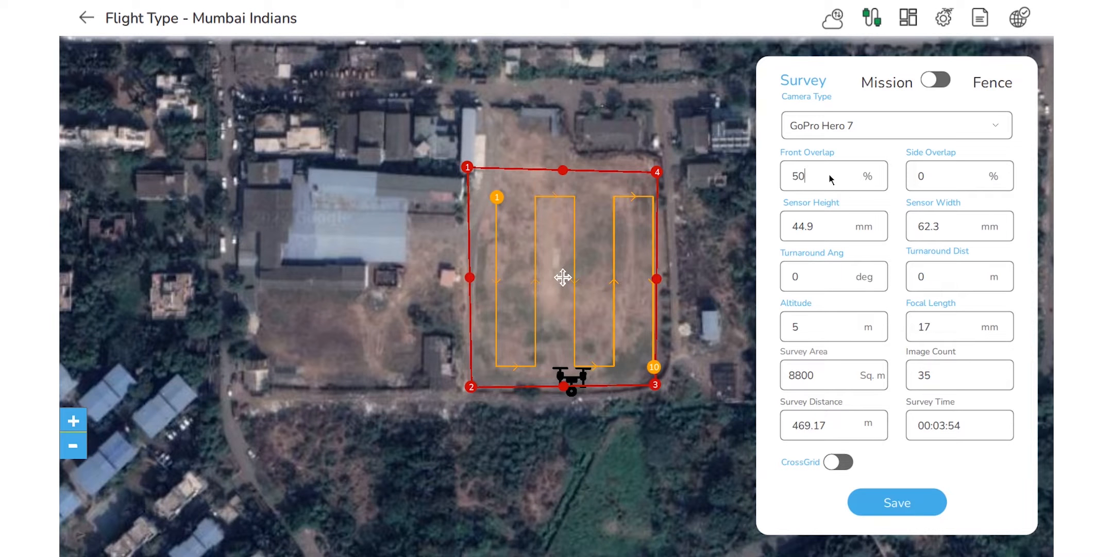
pyautogui.click(945, 185)
pyautogui.write('20')
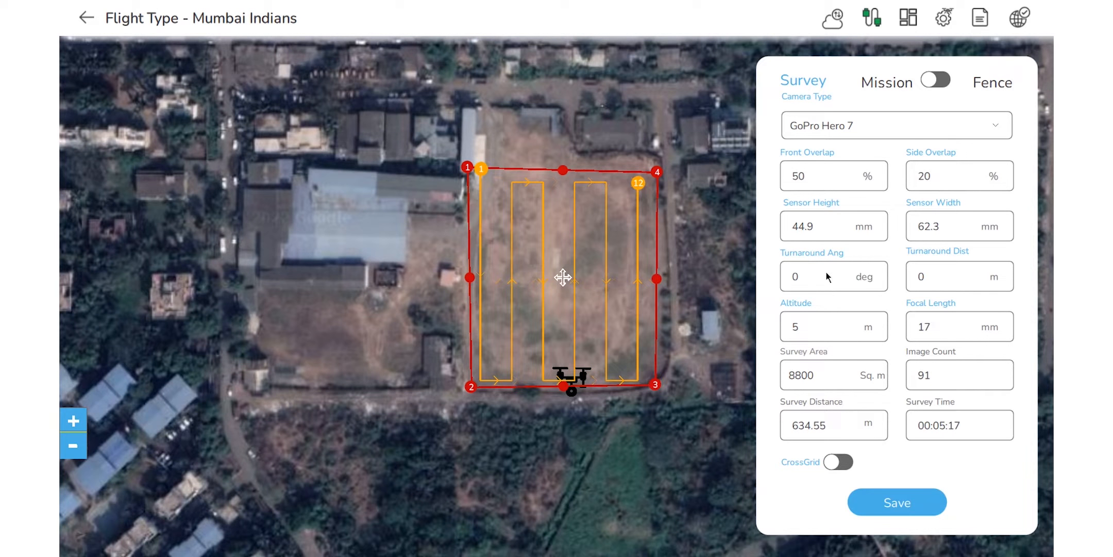
pyautogui.click(831, 330)
pyautogui.press('BackSpace')
pyautogui.write('8')
pyautogui.press('BackSpace')
pyautogui.write('9')
pyautogui.scroll(-2, 680, 327)
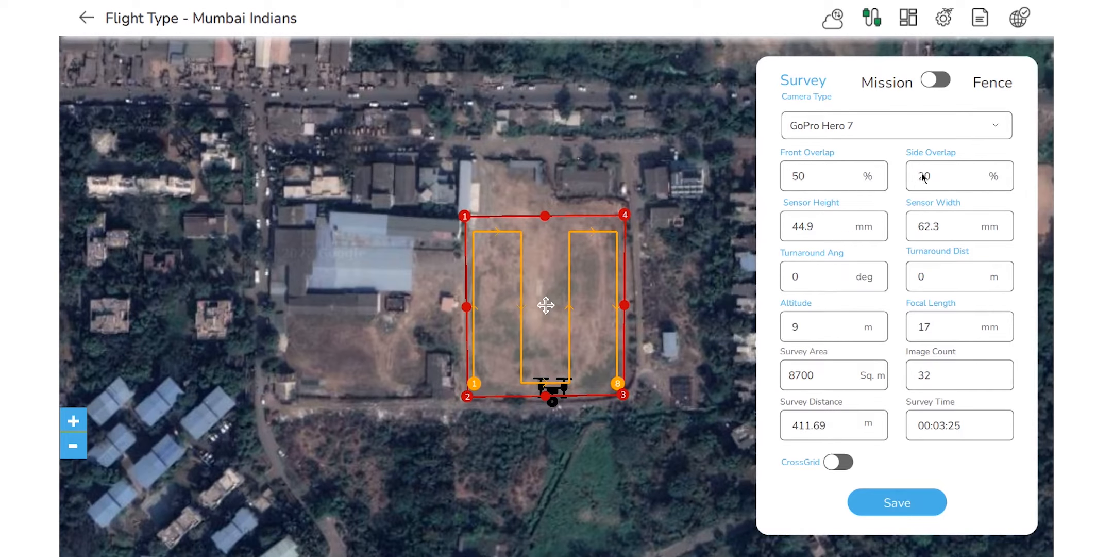
pyautogui.click(941, 84)
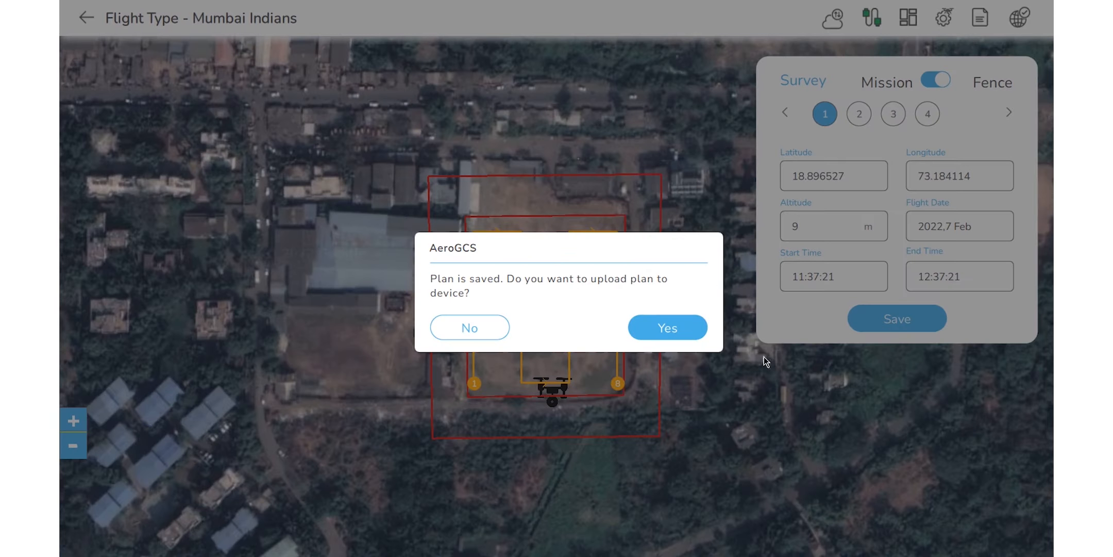
# Upload the saved survey plan to the drone without terrain data.
pyautogui.click(631, 328)
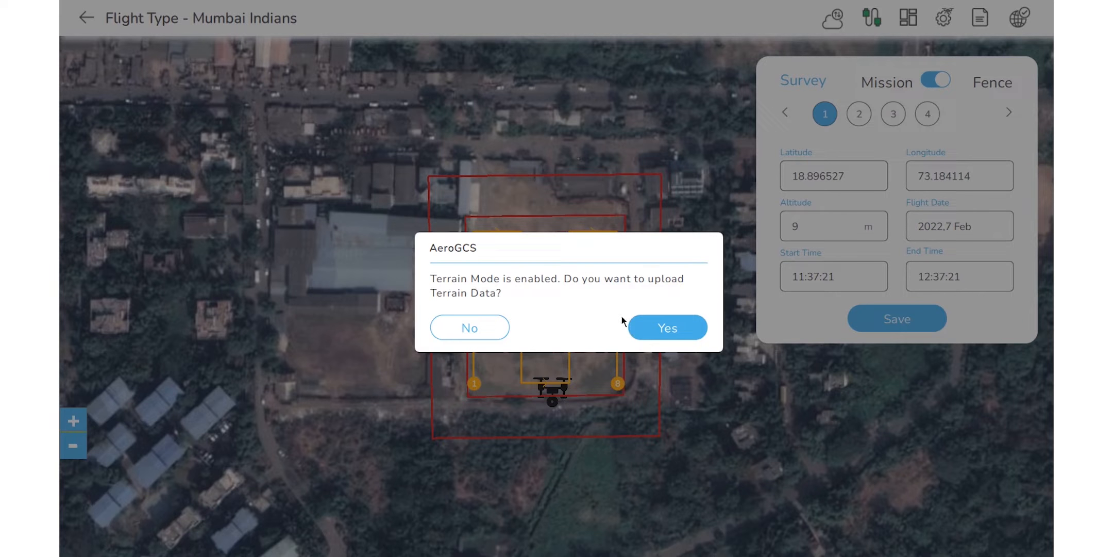
pyautogui.click(467, 317)
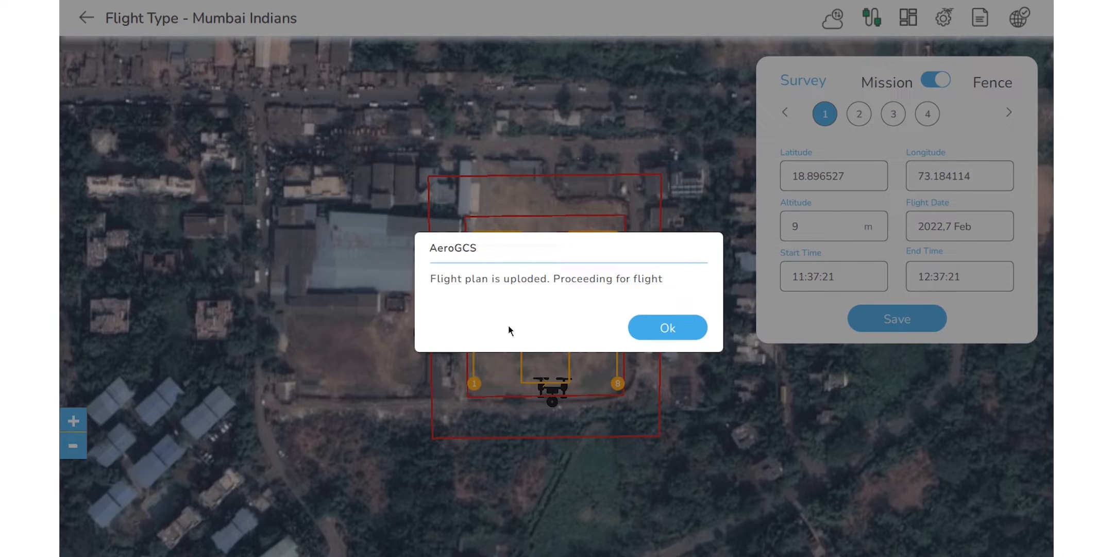
pyautogui.click(688, 326)
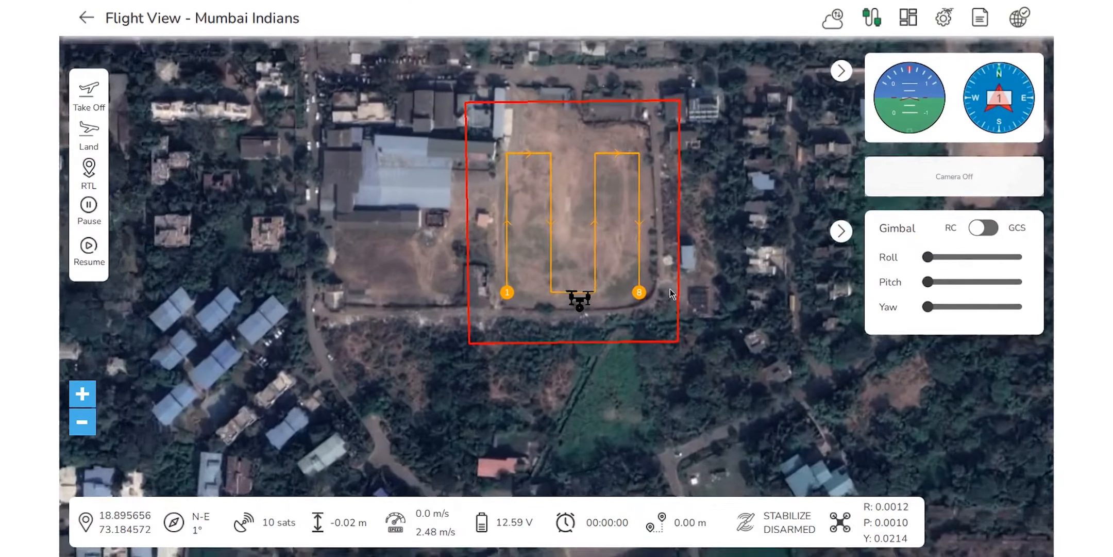
# Sync local data to the cloud from Home and return to the browser.
pyautogui.click(910, 25)
pyautogui.click(825, 26)
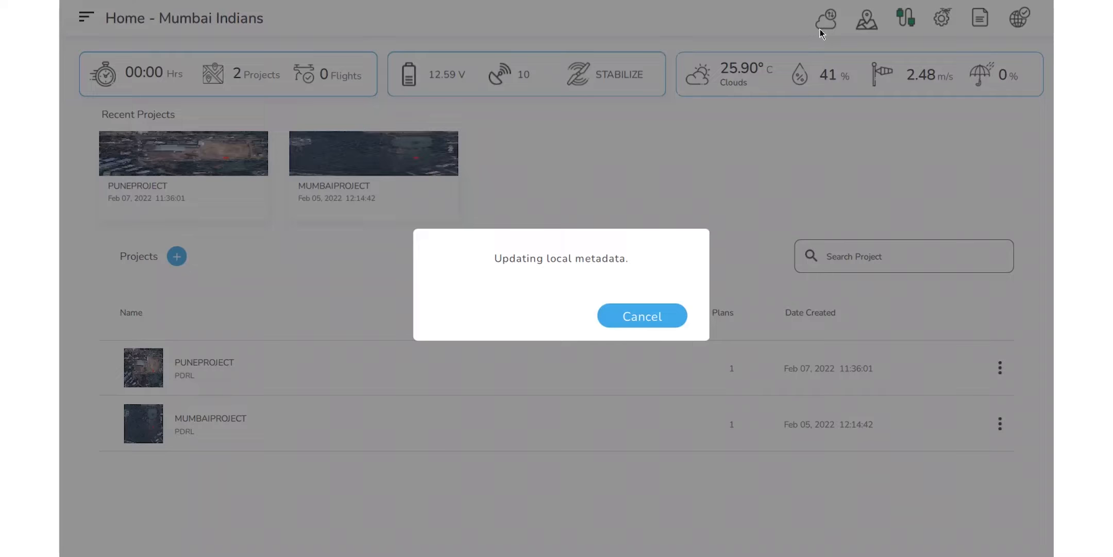
pyautogui.click(642, 316)
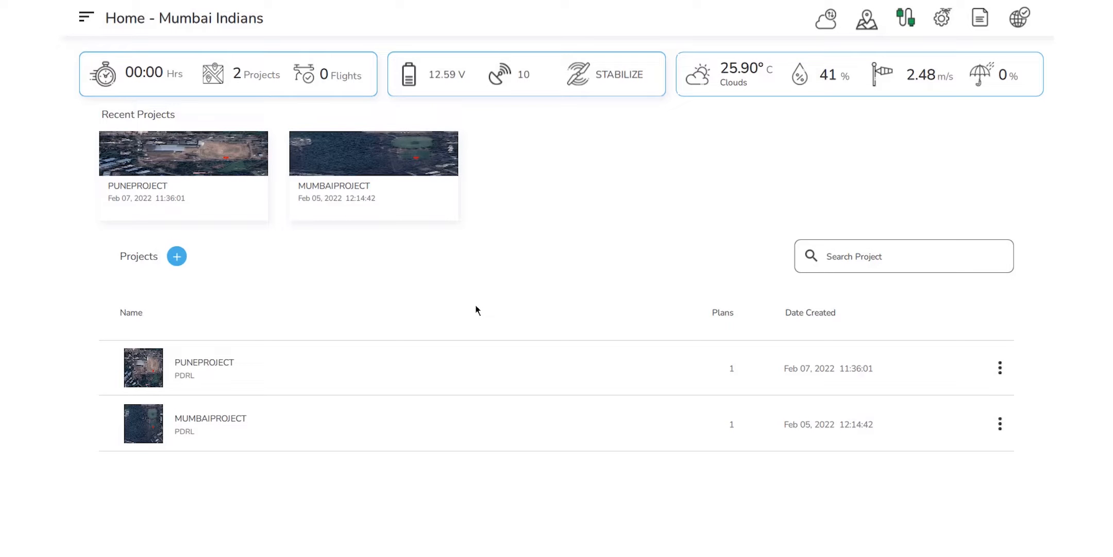
pyautogui.hotkey('alt', 'Tab')
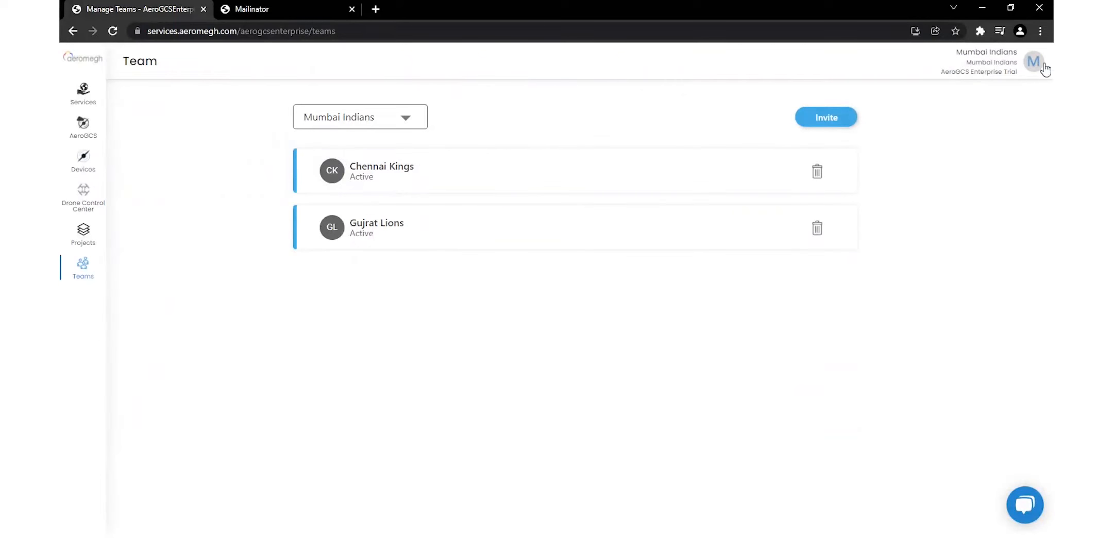
# Open PUNEPROJECT from the Projects list to view its SURVEY2 plan.
pyautogui.click(87, 233)
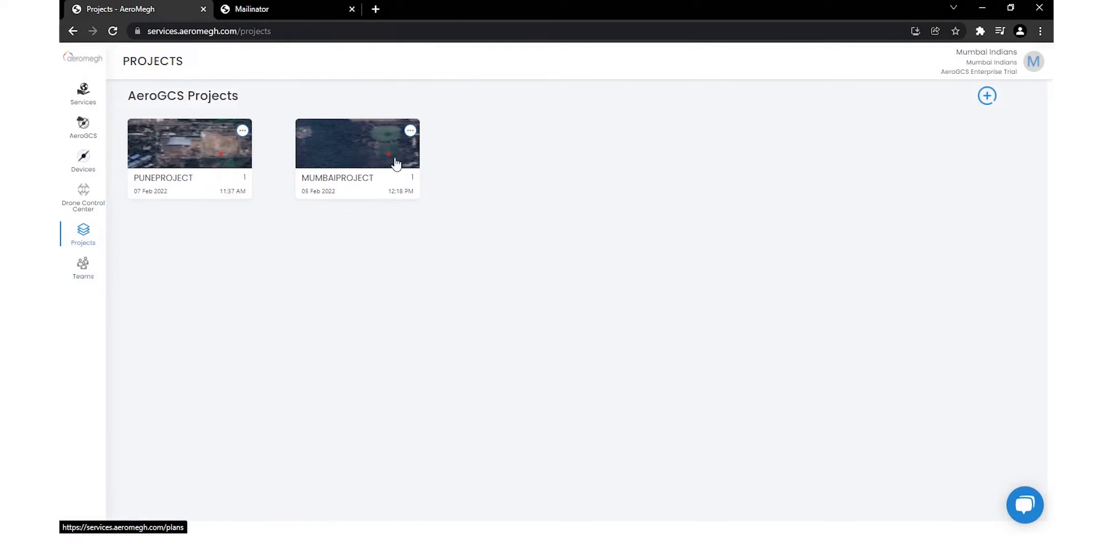
pyautogui.click(173, 148)
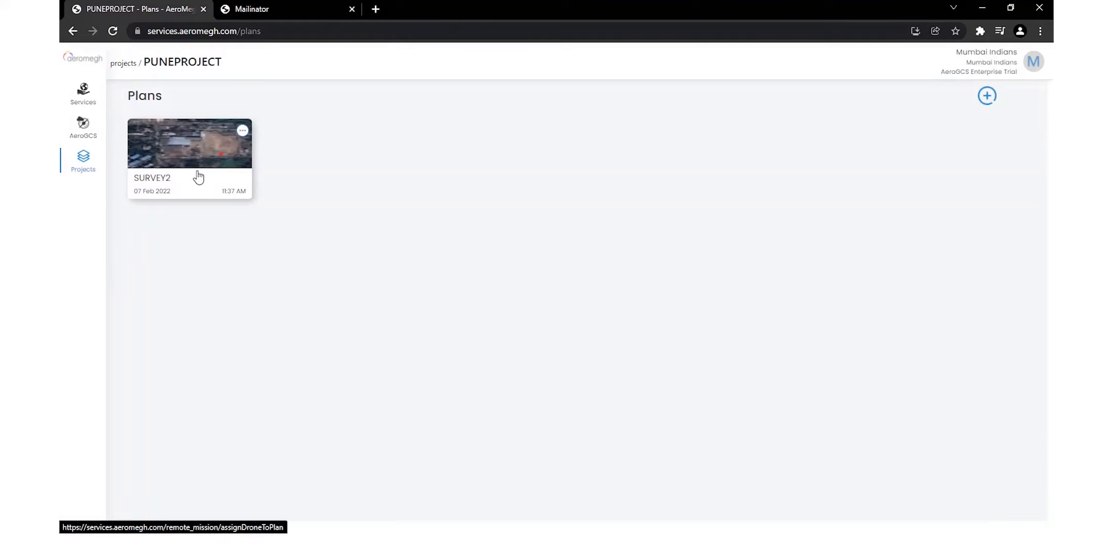
# Grant Chennai Kings READ access to the SURVEY2 plan via Manage Access.
pyautogui.click(243, 132)
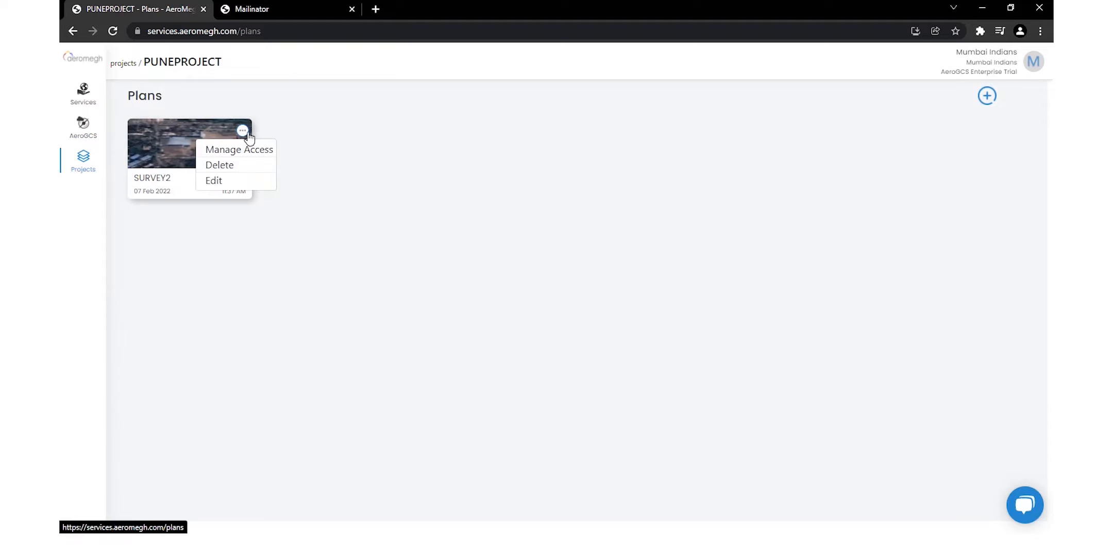
pyautogui.click(251, 153)
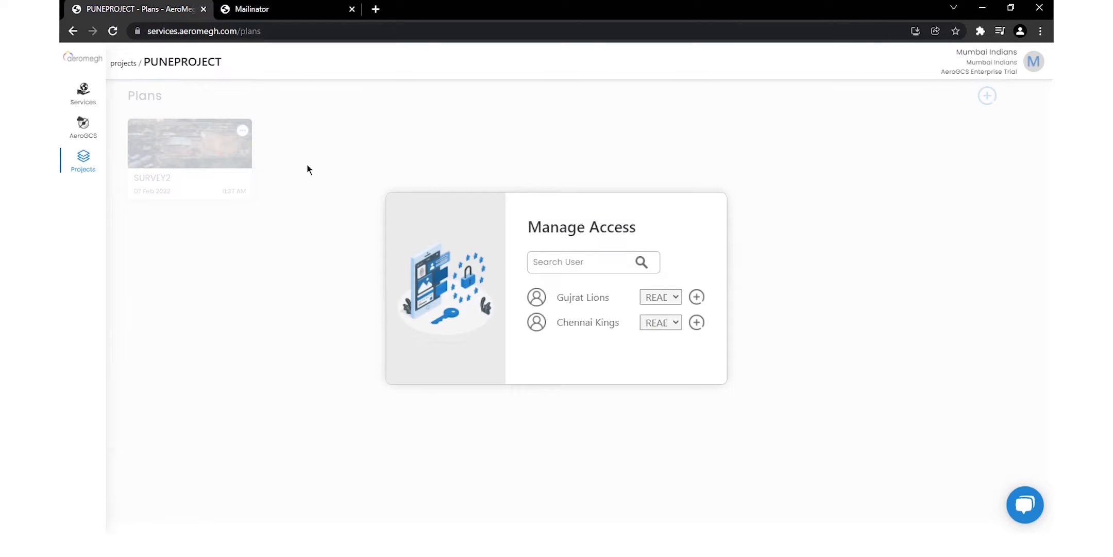
pyautogui.click(671, 327)
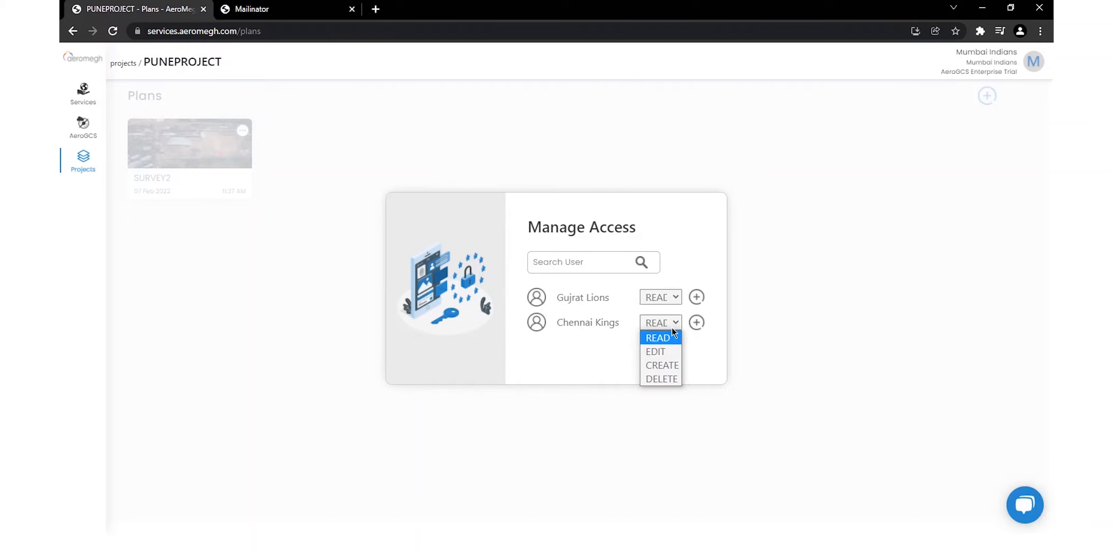
pyautogui.click(672, 328)
pyautogui.click(697, 323)
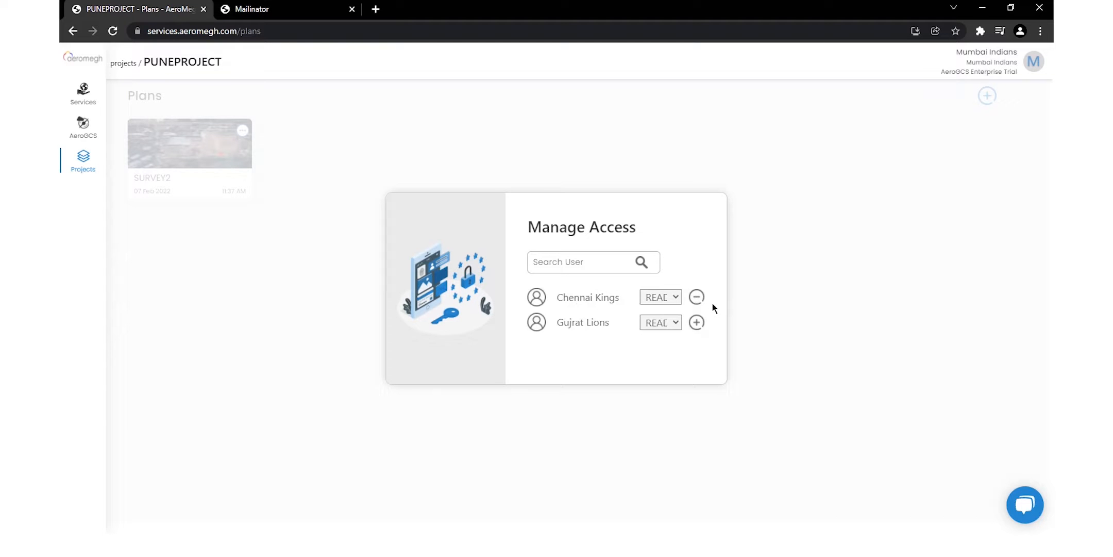
pyautogui.click(790, 313)
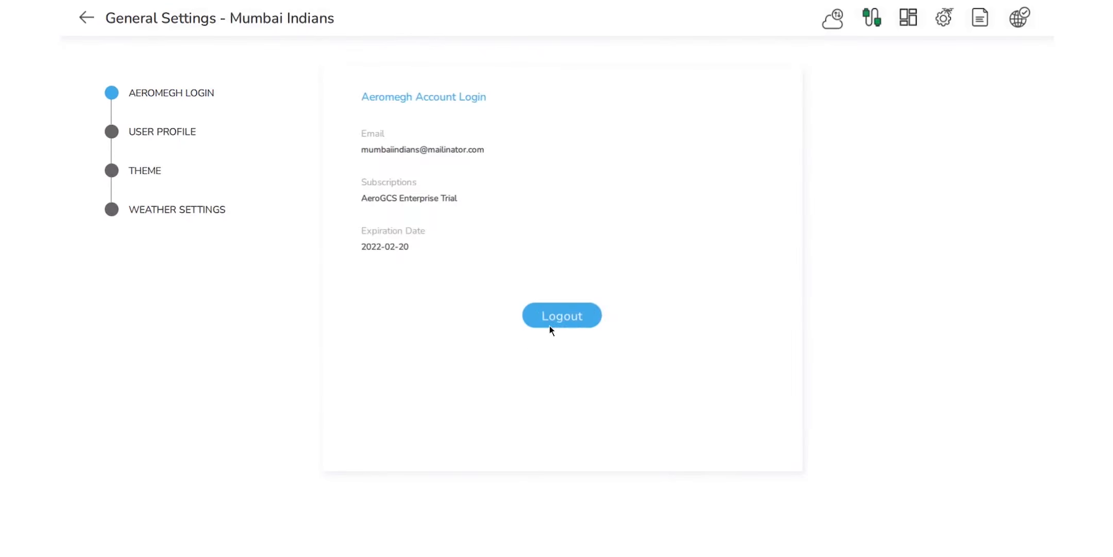
# Log out and sign in with the Chennai Kings e-mail and password.
pyautogui.click(551, 325)
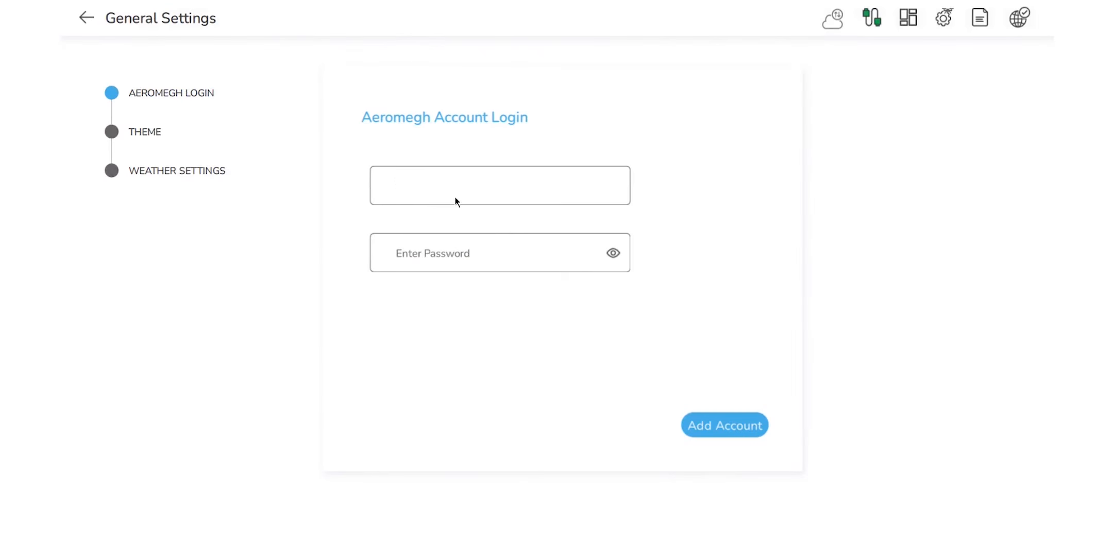
pyautogui.press('Tab')
pyautogui.write('********')
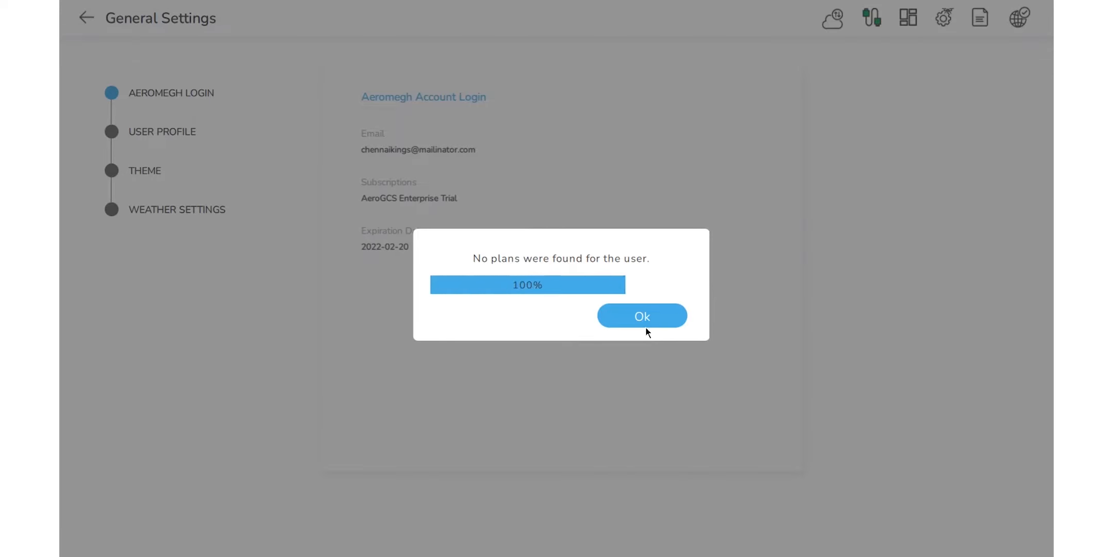
pyautogui.click(647, 321)
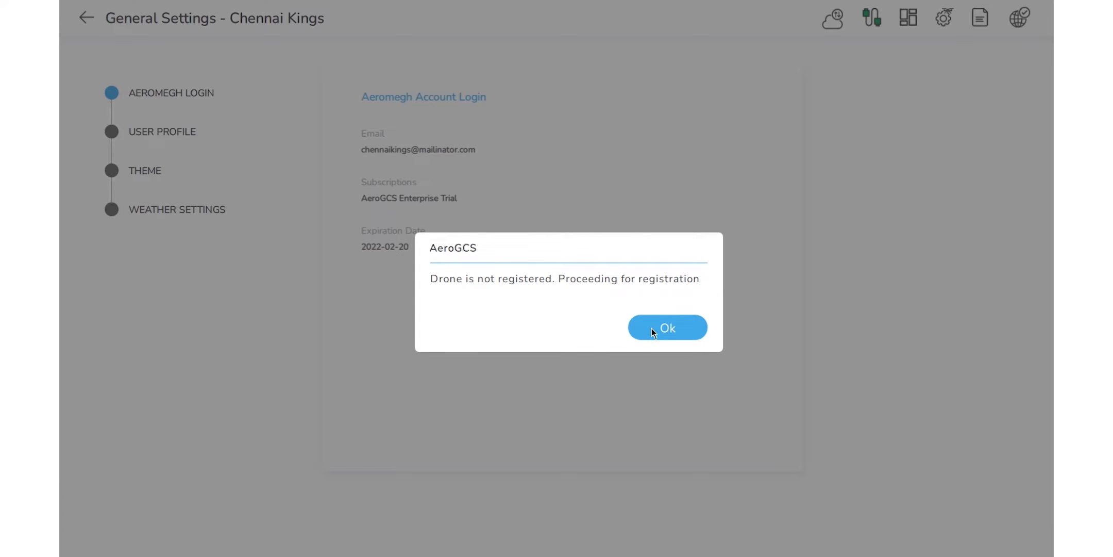
# Begin registering the drone under the name Chennai_Drone.
pyautogui.click(651, 328)
pyautogui.click(489, 350)
pyautogui.write('T')
pyautogui.press('BackSpace')
pyautogui.write('Chennai_Drone')
# Save the Chennai_Drone registration and bring up the Teams list from the navigation drawer.
pyautogui.click(737, 460)
pyautogui.click(666, 326)
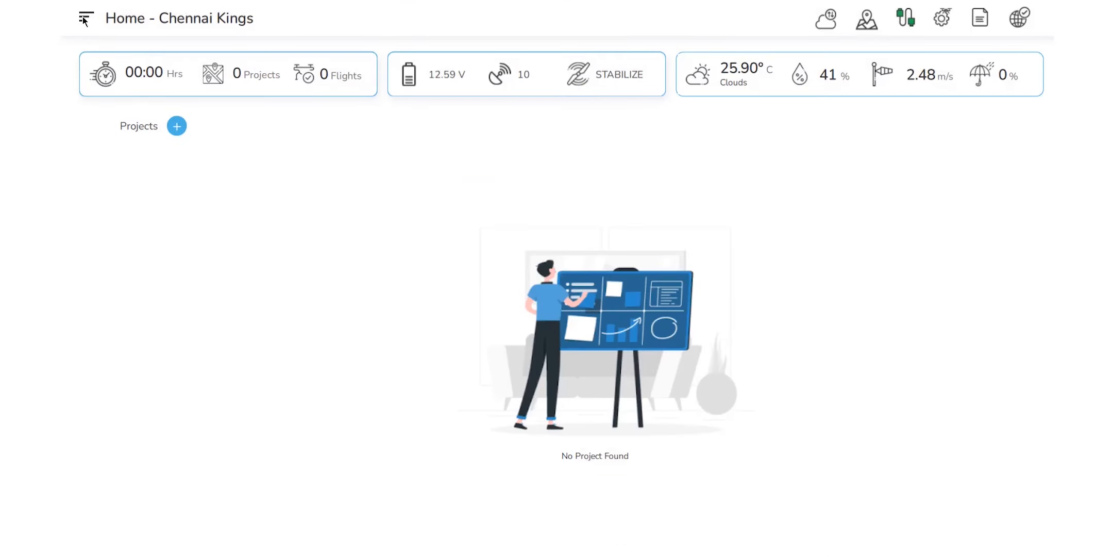
pyautogui.click(84, 20)
pyautogui.click(170, 222)
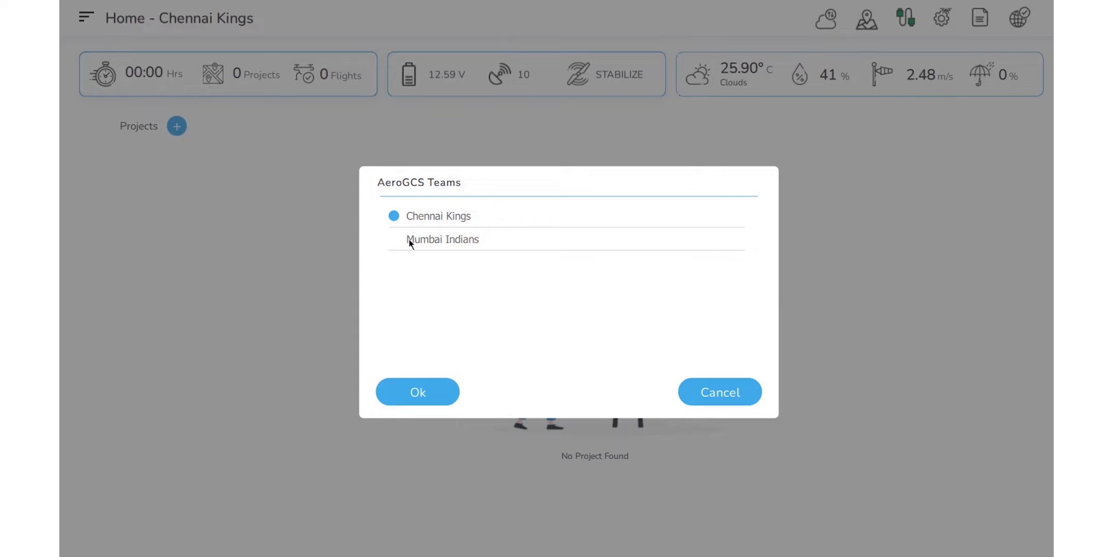
# Switch to the Mumbai Indians team and open PUNEPROJECT to see its SURVEY2 survey plan.
pyautogui.click(409, 390)
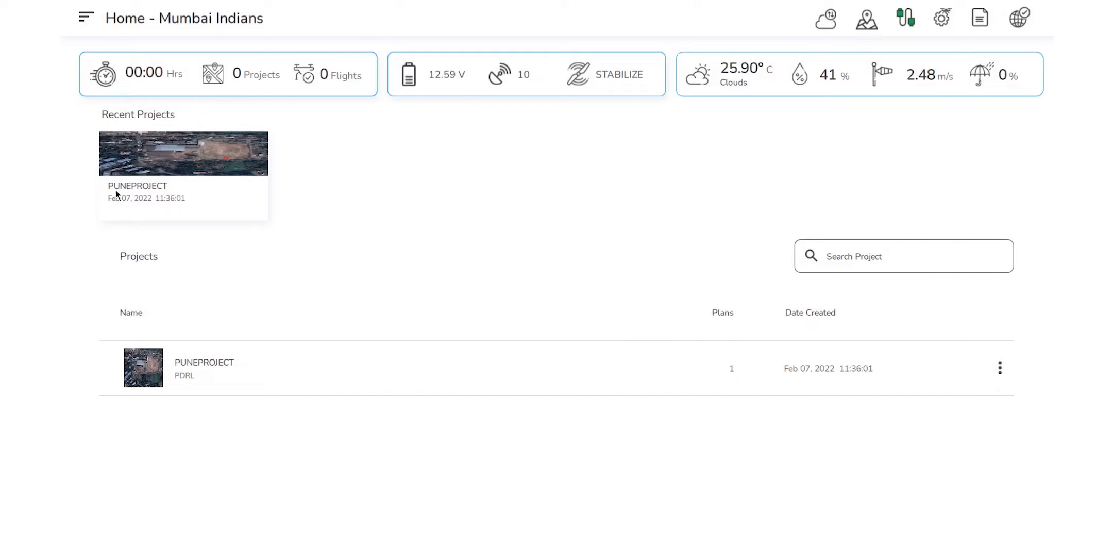
pyautogui.click(184, 173)
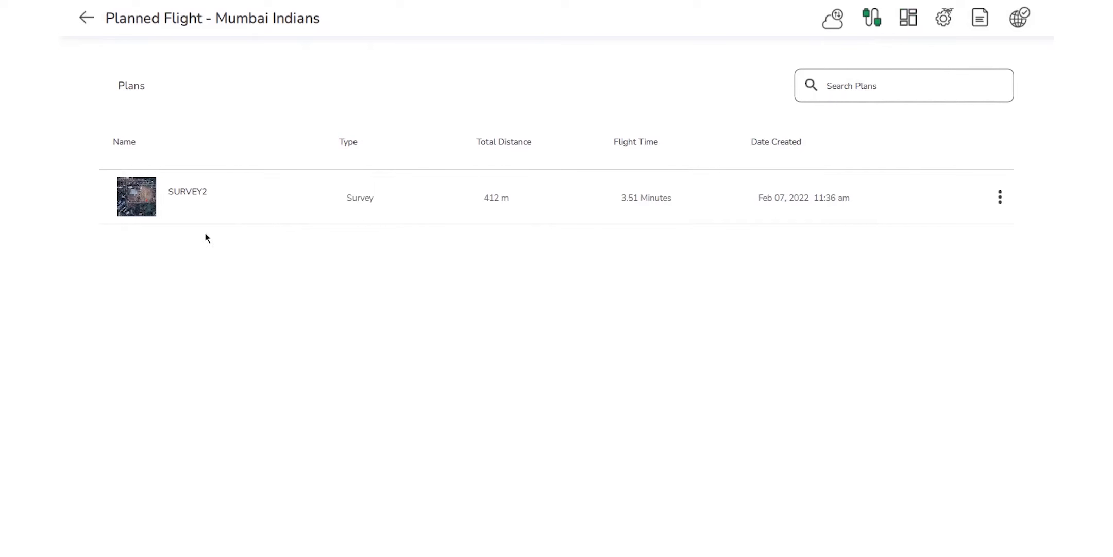